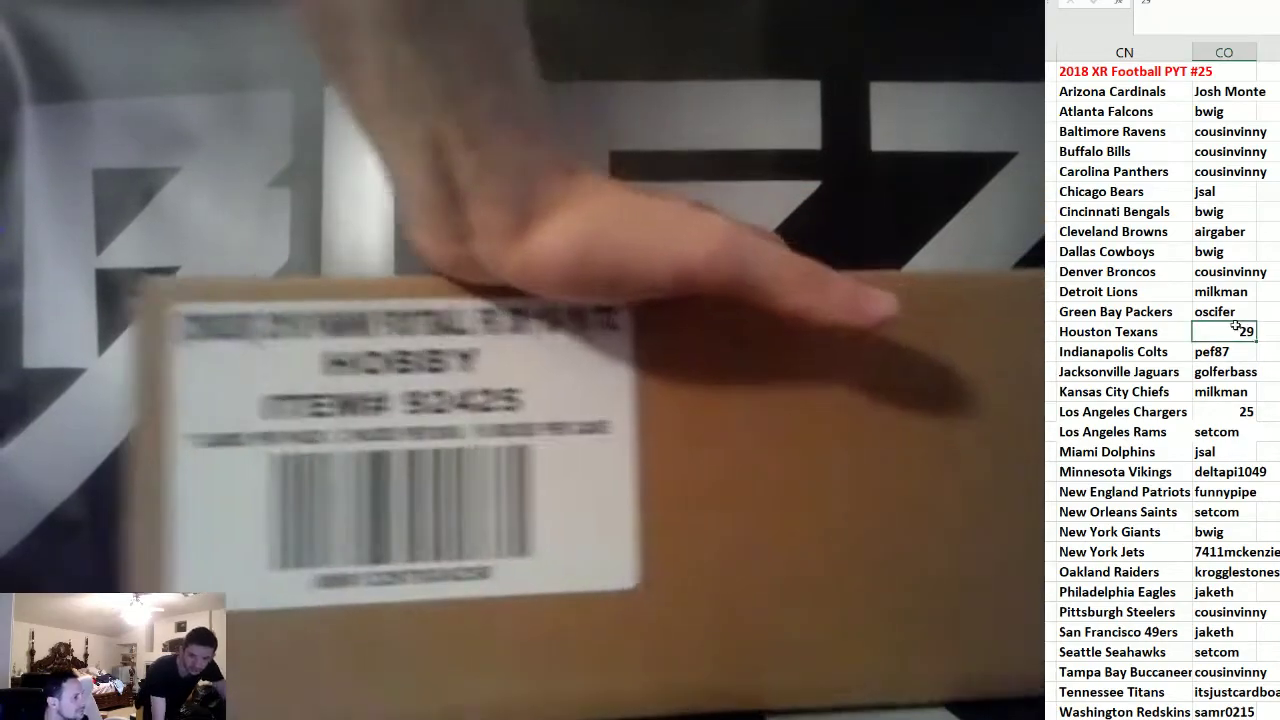
# Replace Houston Texans' placeholder 29 with jamesj and assign the Los Angeles Chargers to bwig.
pyautogui.press('Delete')
pyautogui.write('mesj')
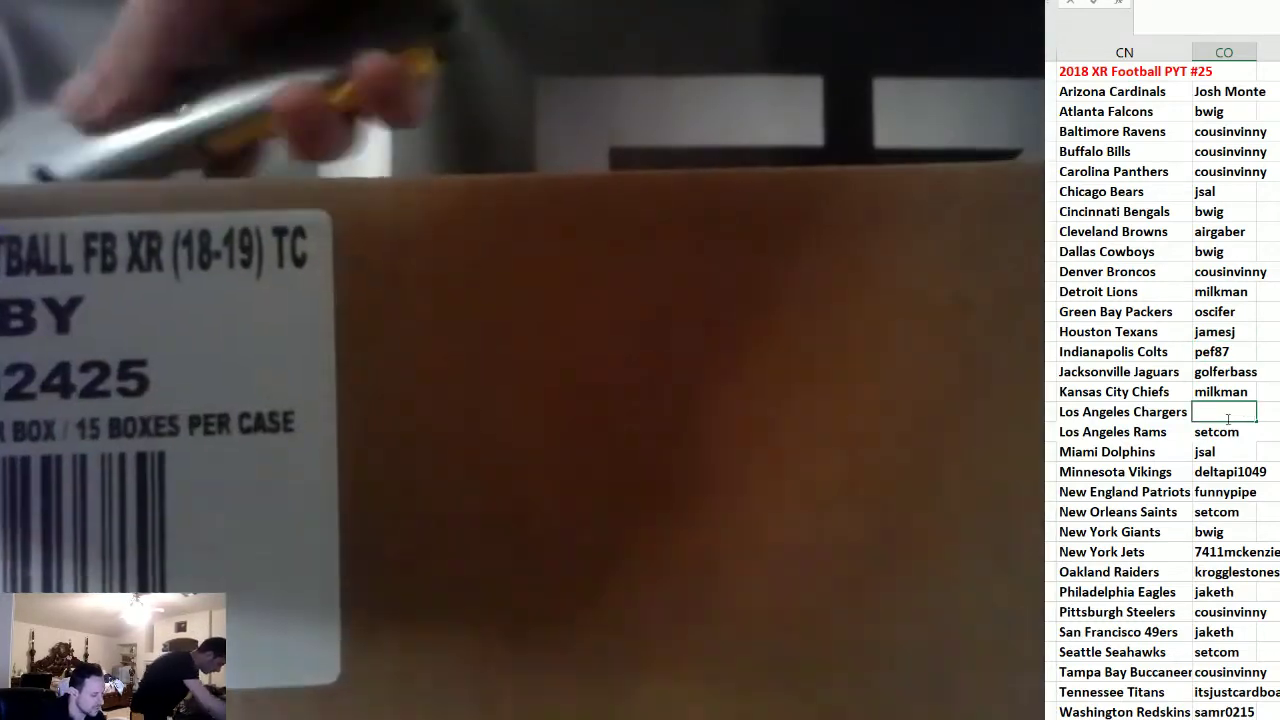
pyautogui.press('Tab')
pyautogui.write('bwig')
pyautogui.press('Return')
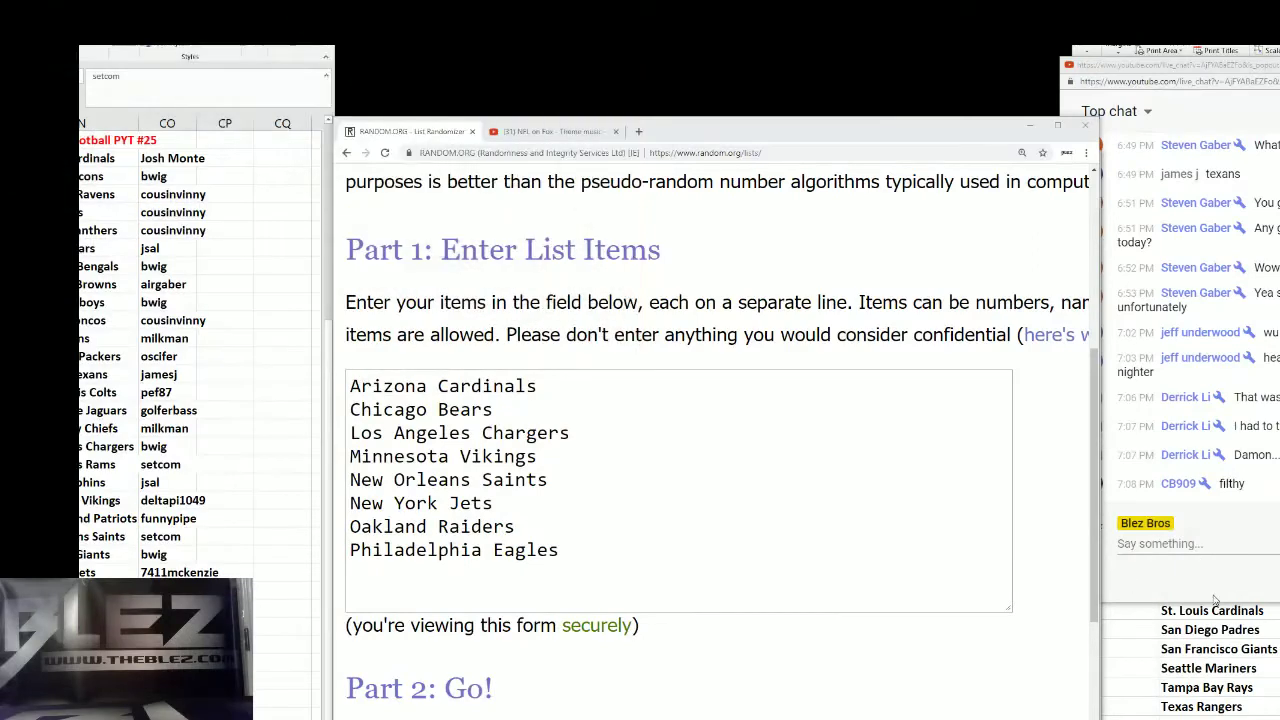
# Roll two dice in a new RANDOM.ORG Dice Roller tab, getting 3 and 6.
pyautogui.moveTo(751, 128); pyautogui.dragTo(764, 103)
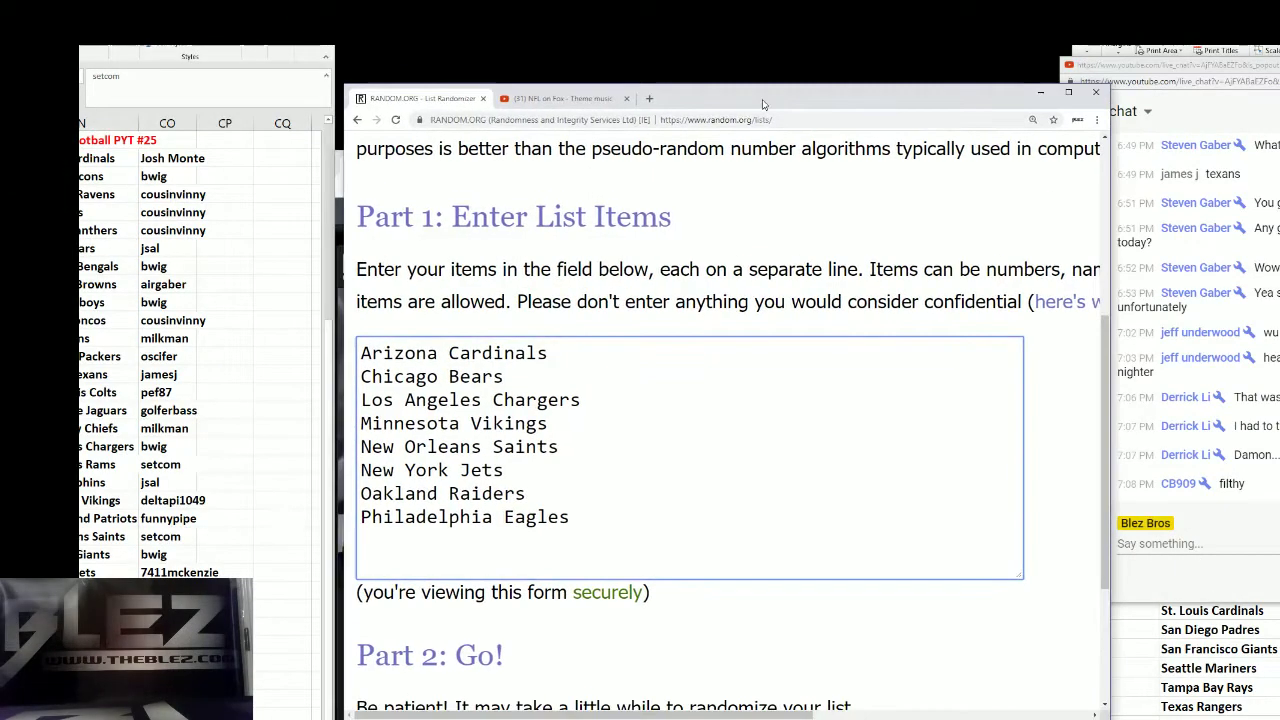
pyautogui.click(649, 99)
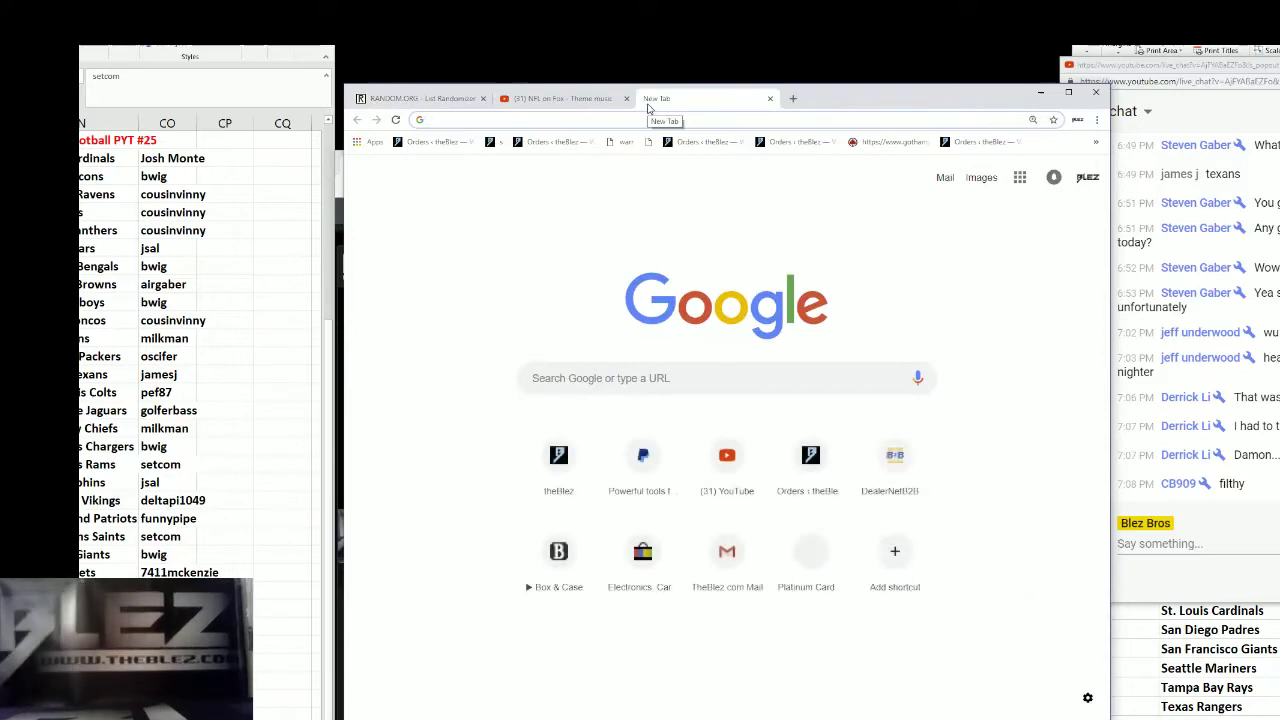
pyautogui.write('rand')
pyautogui.press('Return')
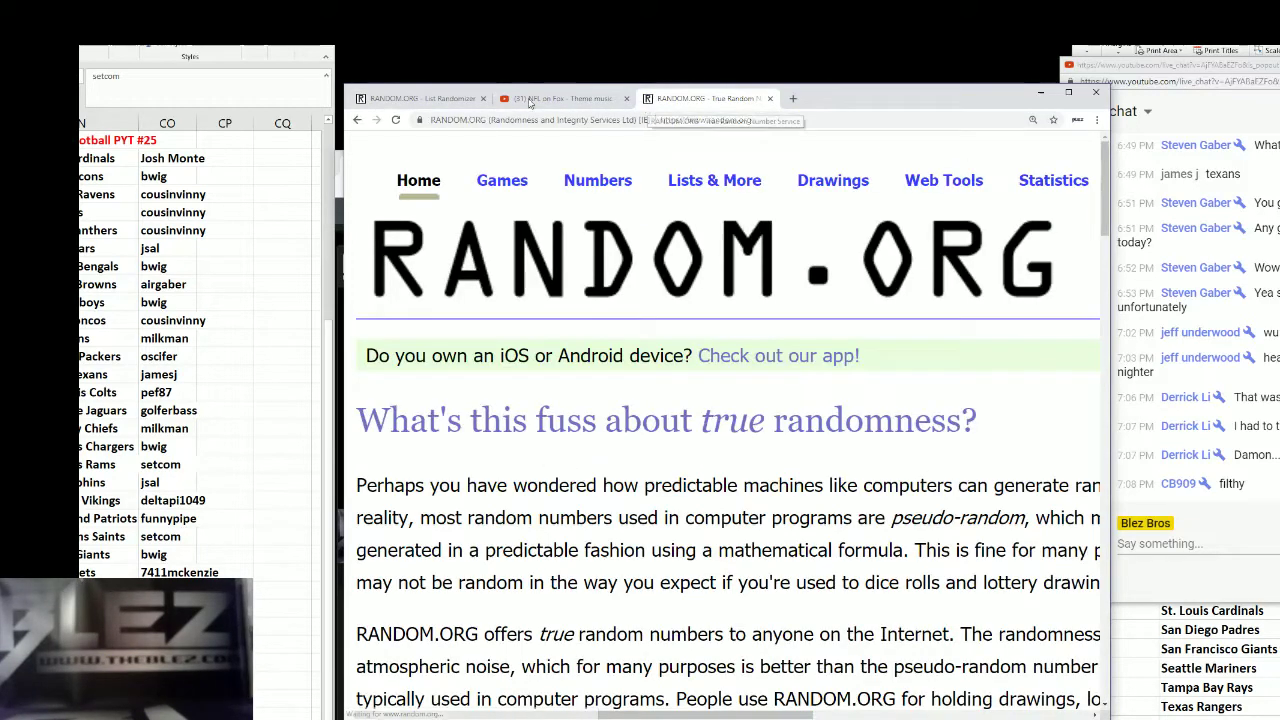
pyautogui.moveTo(502, 180)
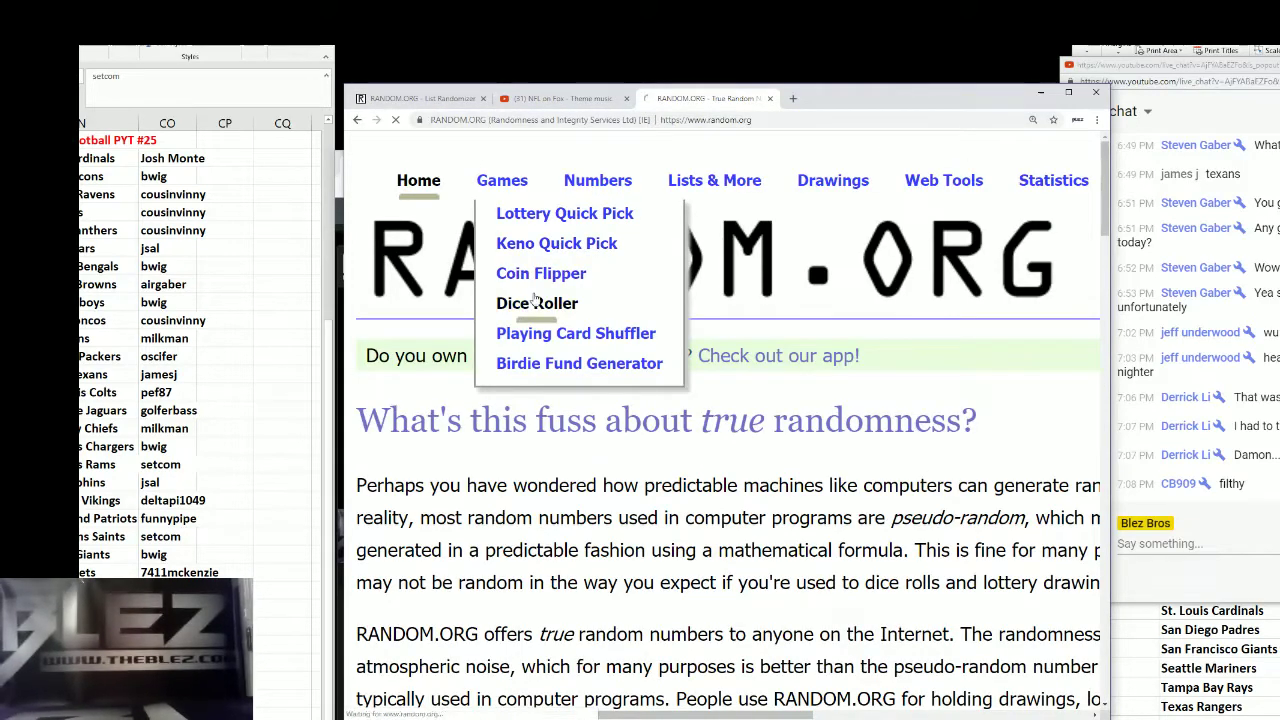
pyautogui.click(536, 302)
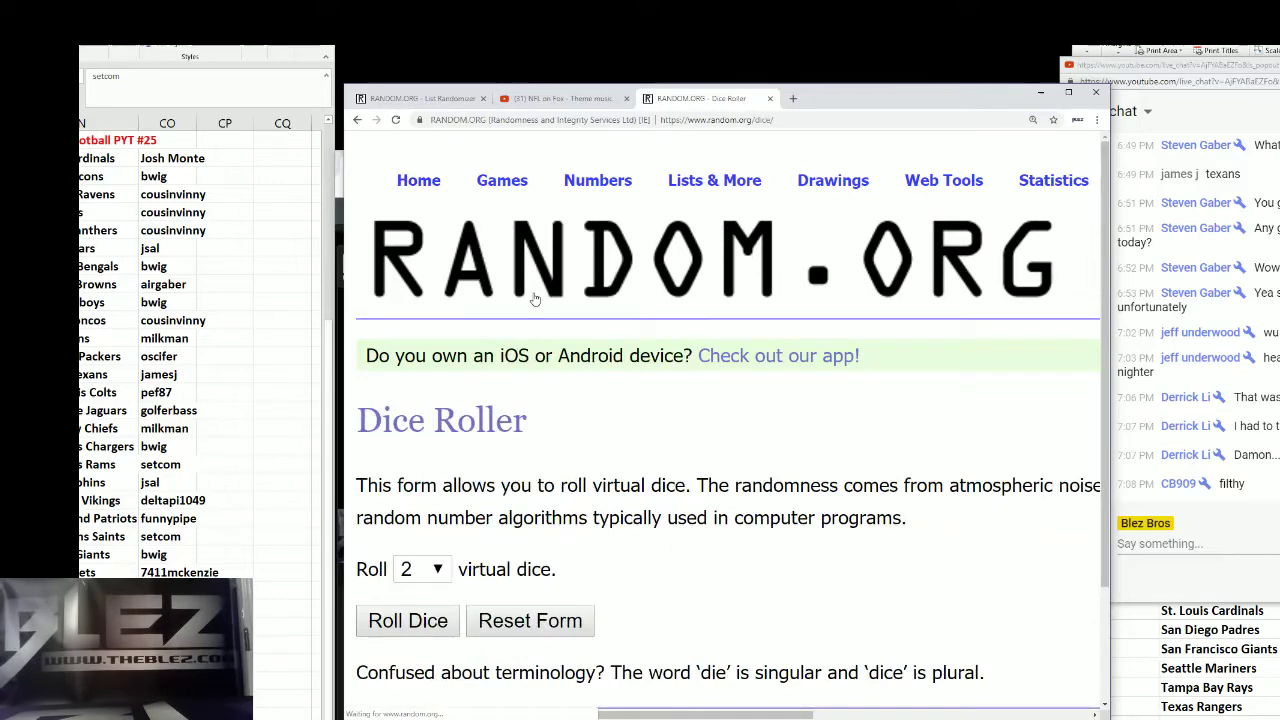
pyautogui.click(383, 621)
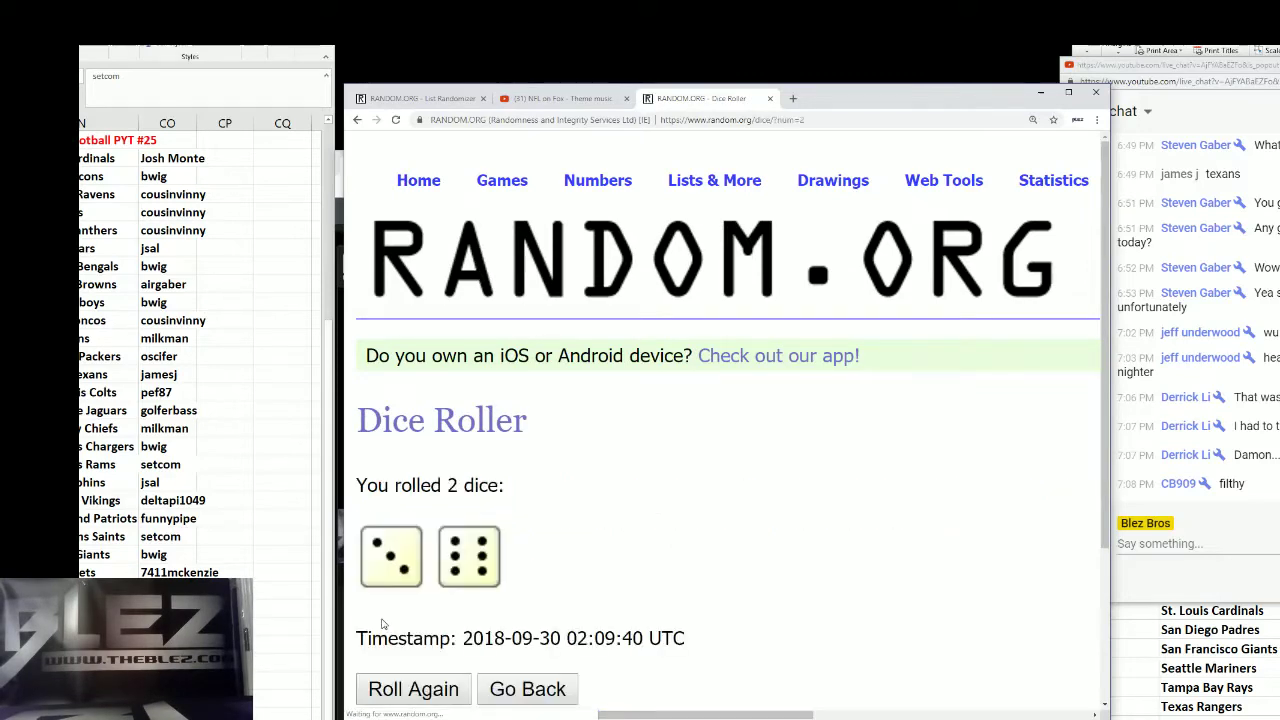
# Back on the list randomizer, re-shuffle the eight-team list twice more with Again!
pyautogui.click(408, 98)
pyautogui.scroll(-5, 700, 400)
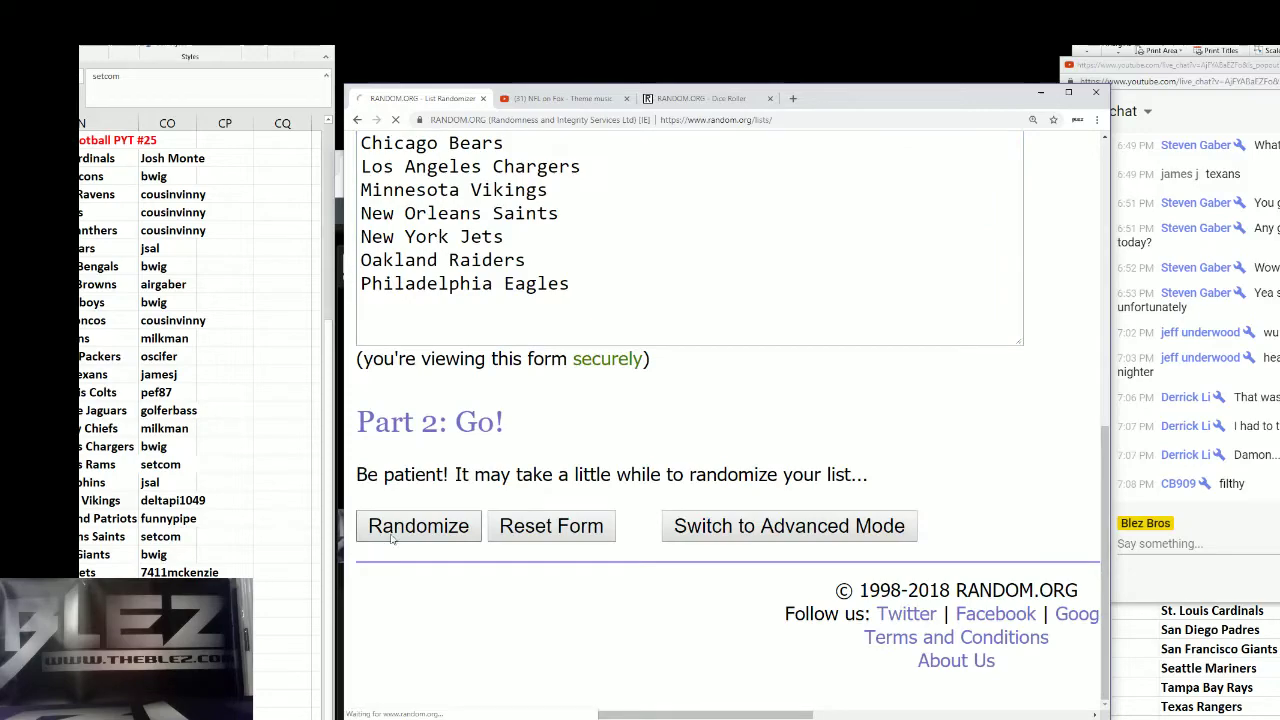
pyautogui.scroll(-5, 400, 550)
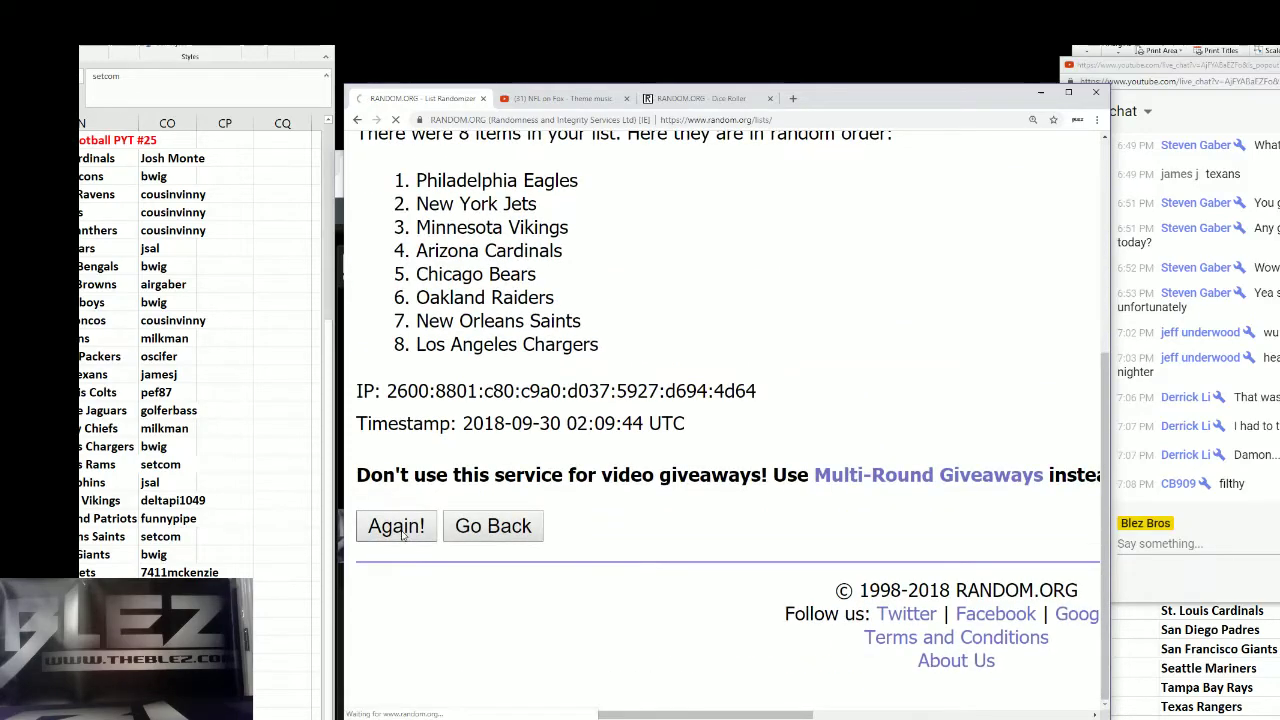
pyautogui.click(396, 526)
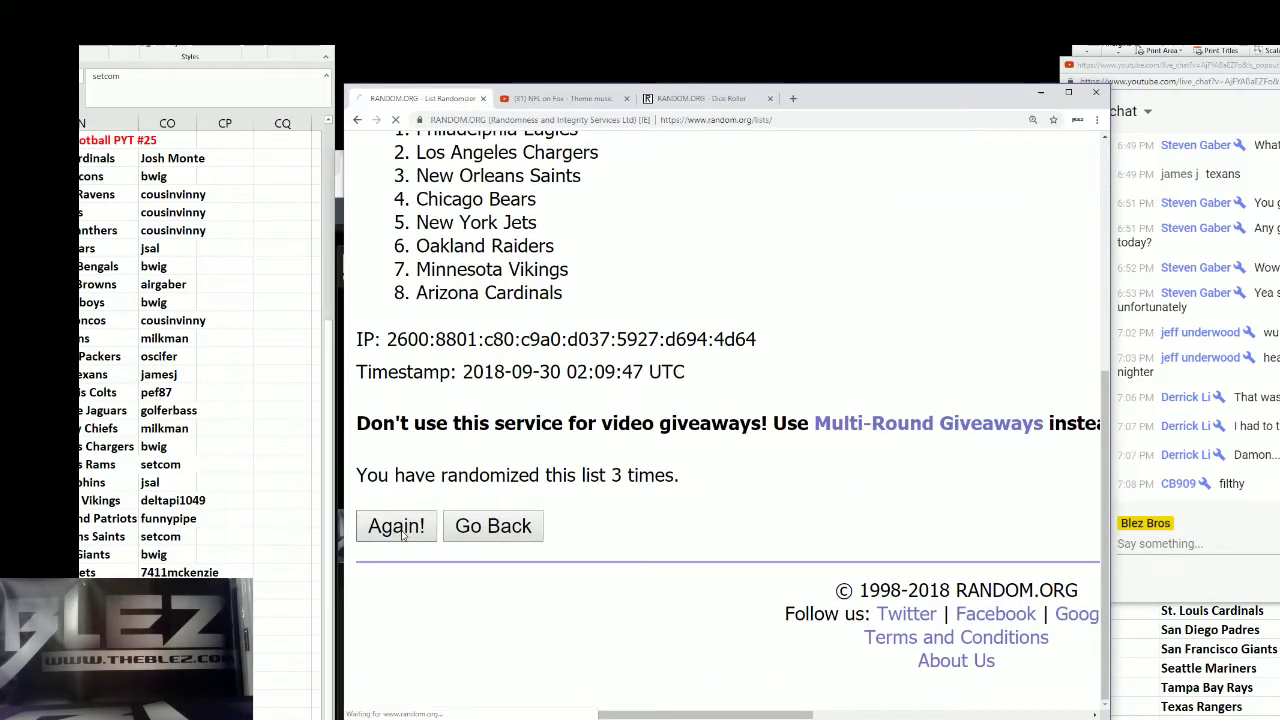
pyautogui.click(396, 526)
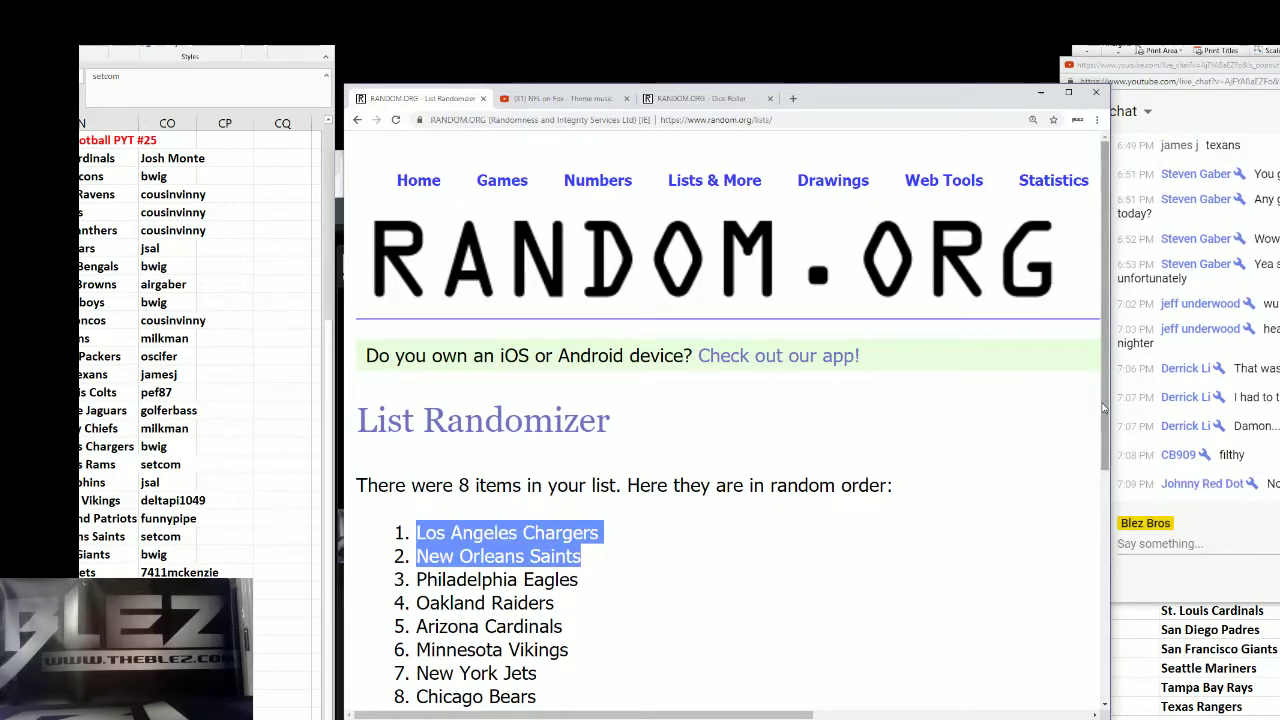
pyautogui.scroll(-5, 800, 450)
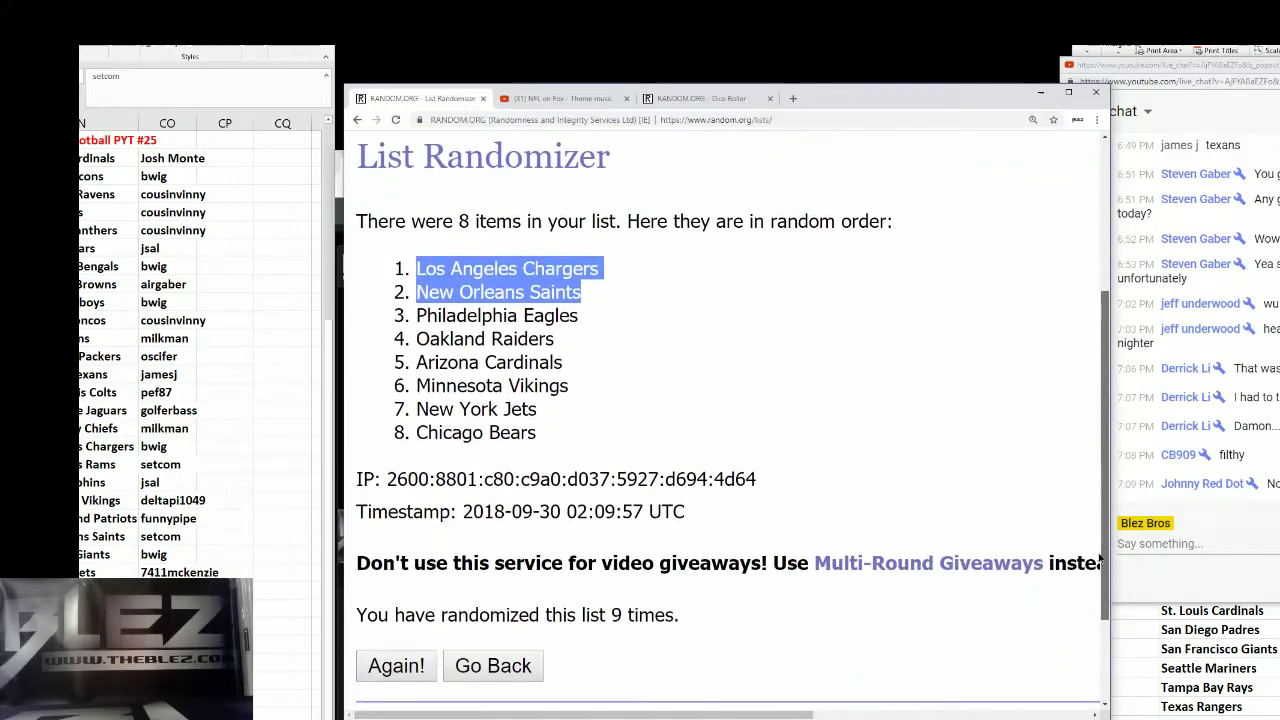
# Highlight the 'randomized 9 times' count on the RANDOM.ORG result page.
pyautogui.doubleClick(650, 614)
pyautogui.moveTo(678, 614); pyautogui.dragTo(588, 614)
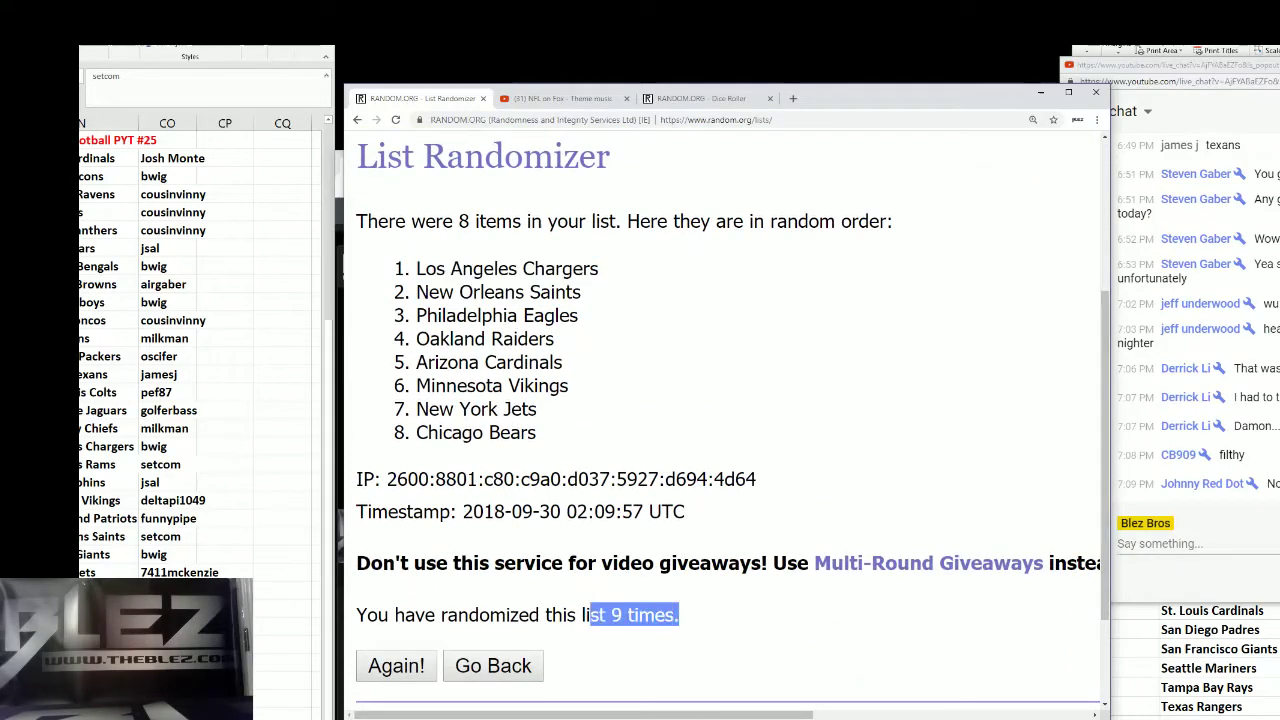
pyautogui.hotkey('alt', 'Tab')
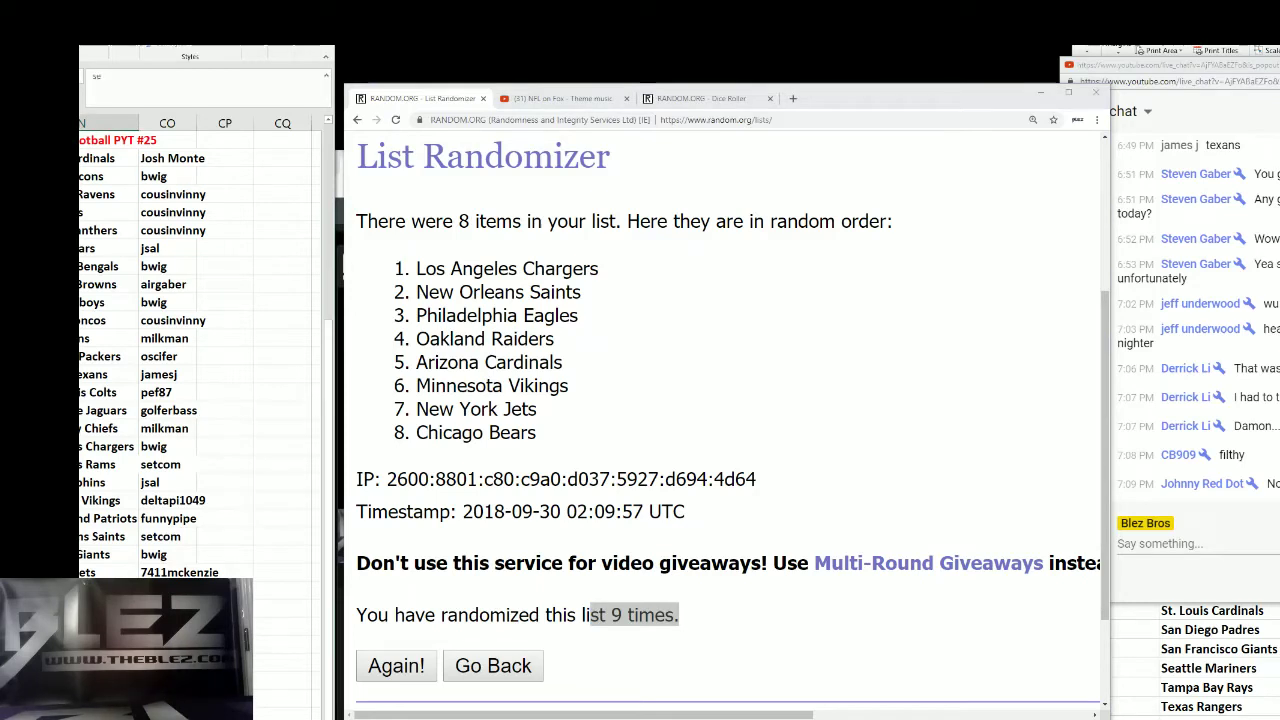
pyautogui.write('setcom/')
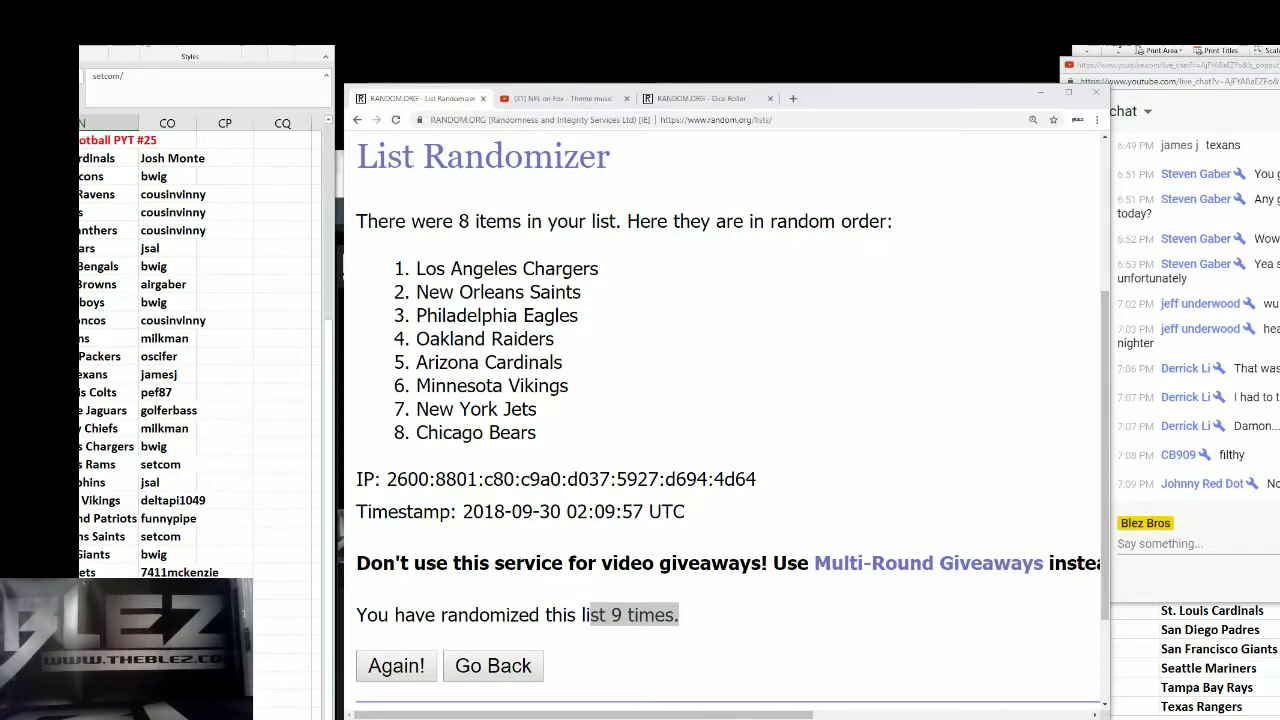
pyautogui.write('bwig')
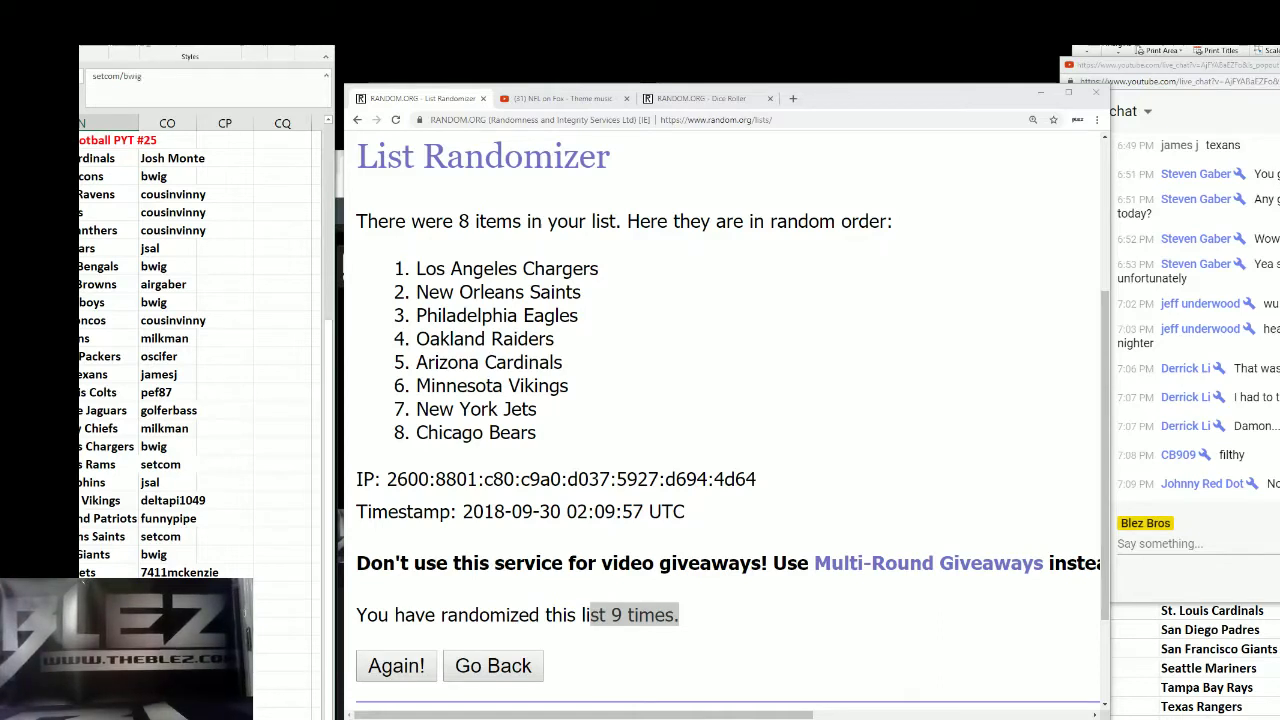
pyautogui.write(' teams')
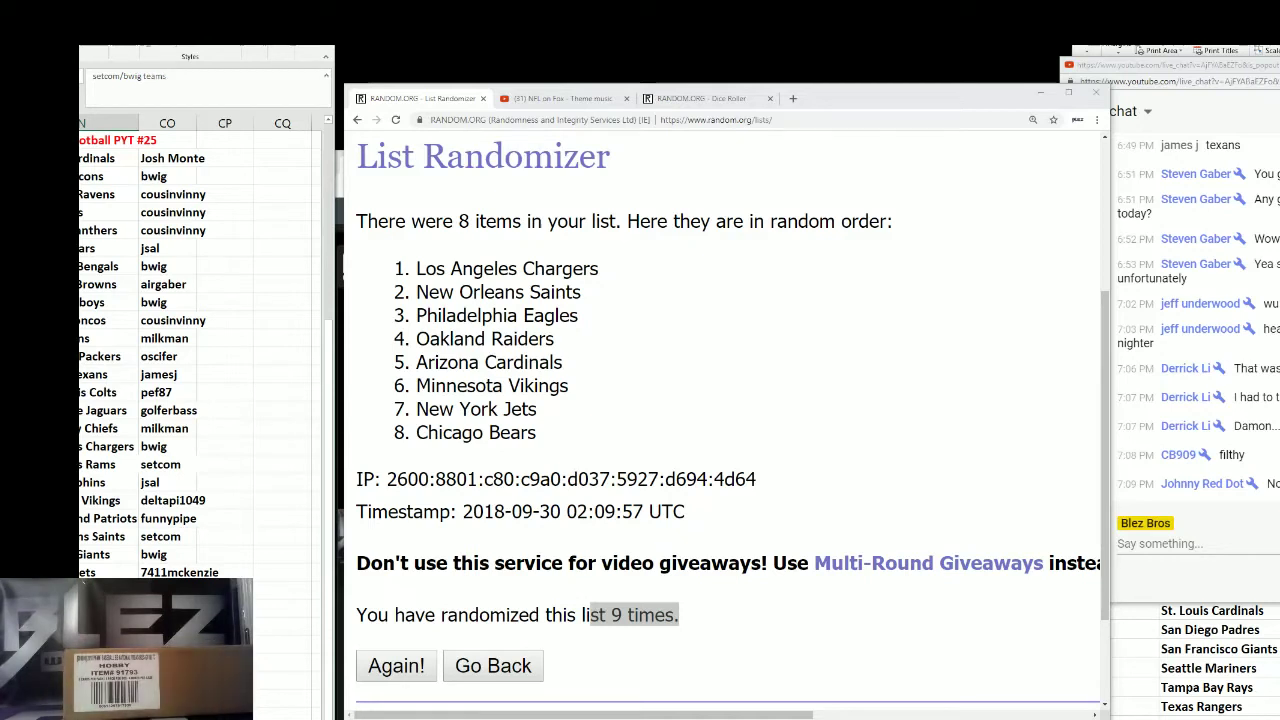
# Commit the 'setcom/bwig teams' note in the Excel cell.
pyautogui.press('Return')
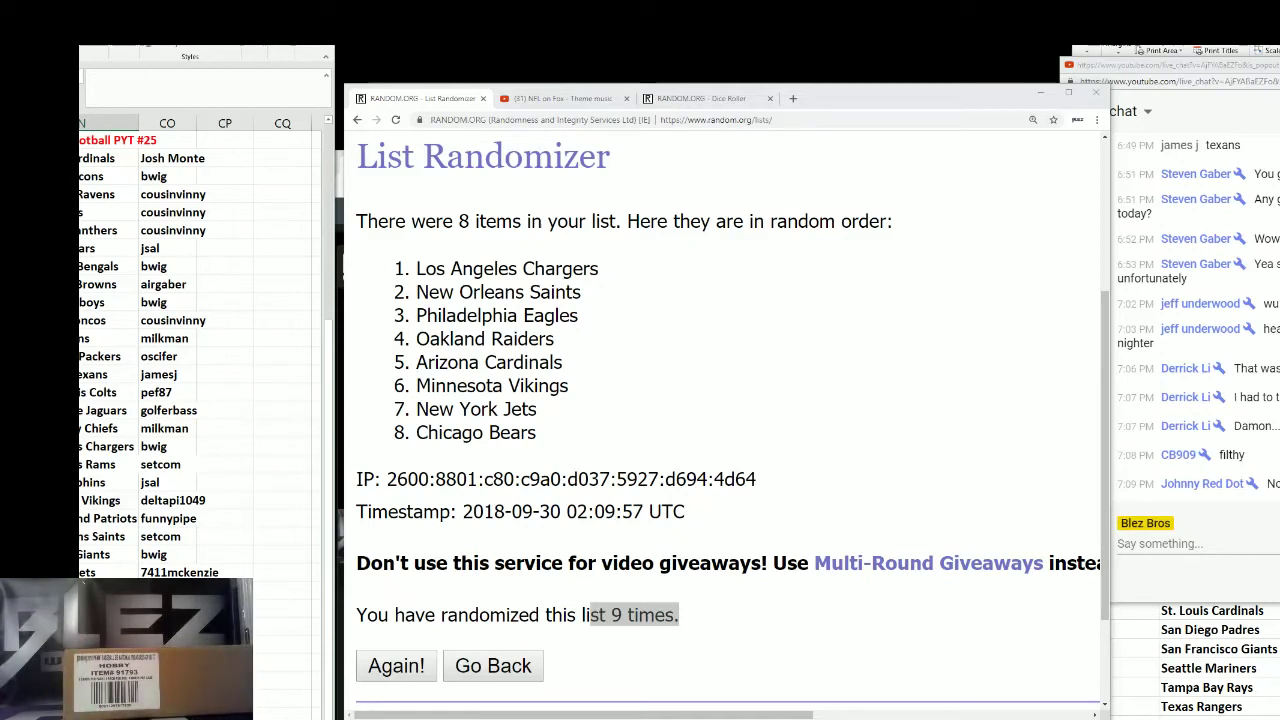